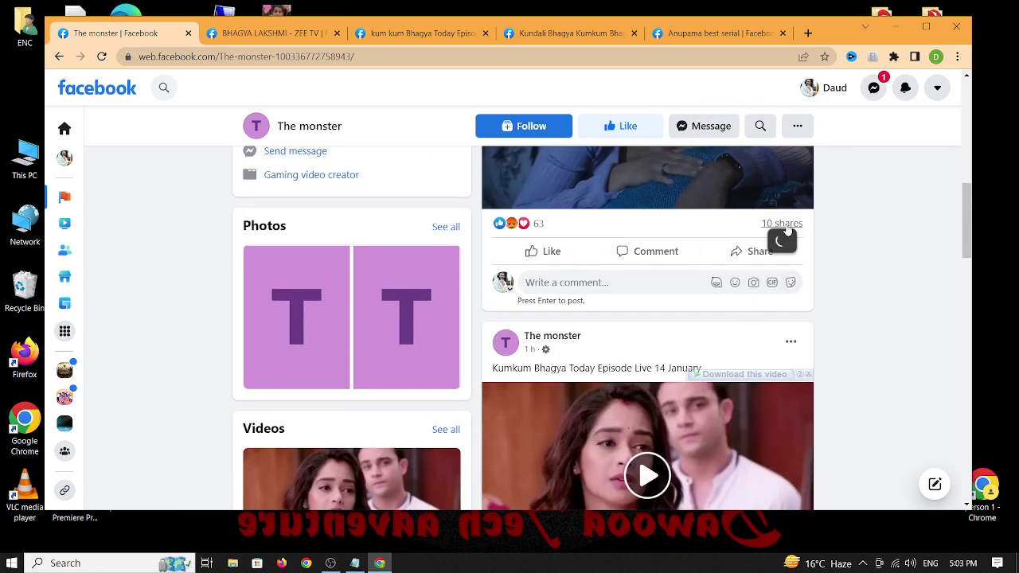
Step: Play The monster page's Kumkum Bhagya Today Episode Live 14 January video in the full viewer, pause it, and return to the page
scroll(796, 247, "down", 4)
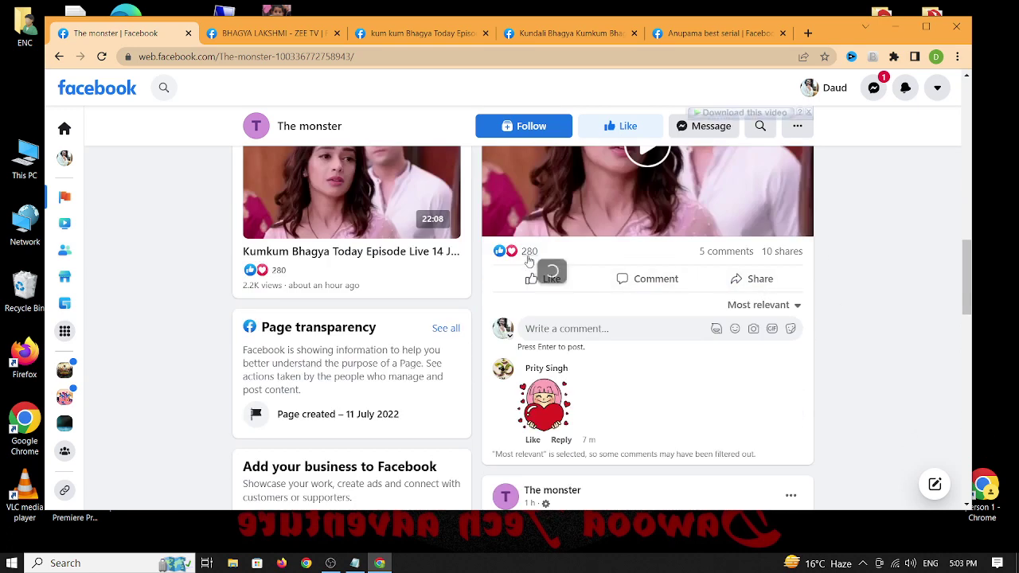
scroll(779, 324, "up", 2)
left_click(644, 276)
left_click(645, 287)
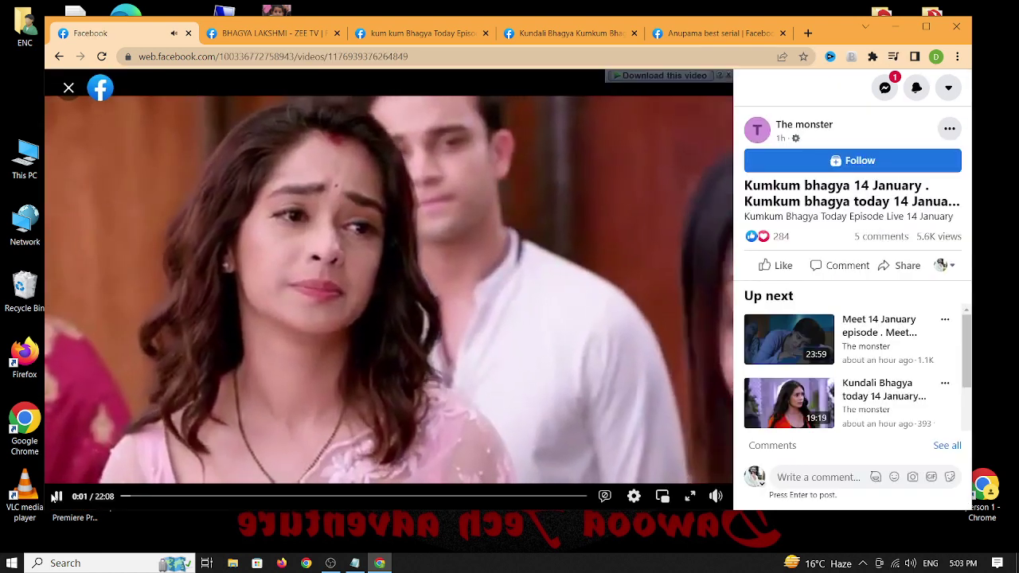
left_click(488, 170)
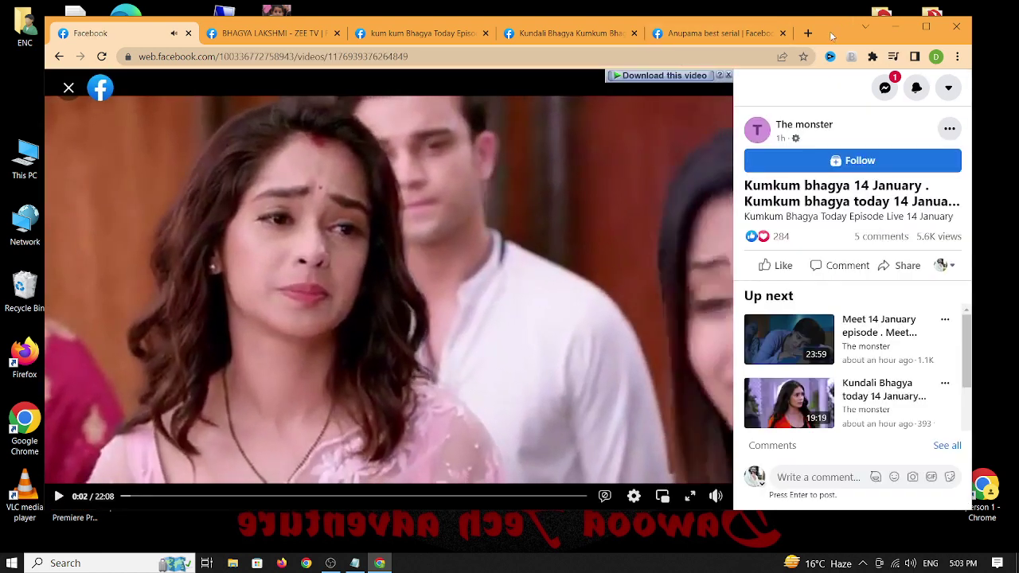
left_click_drag(838, 35, 782, 43)
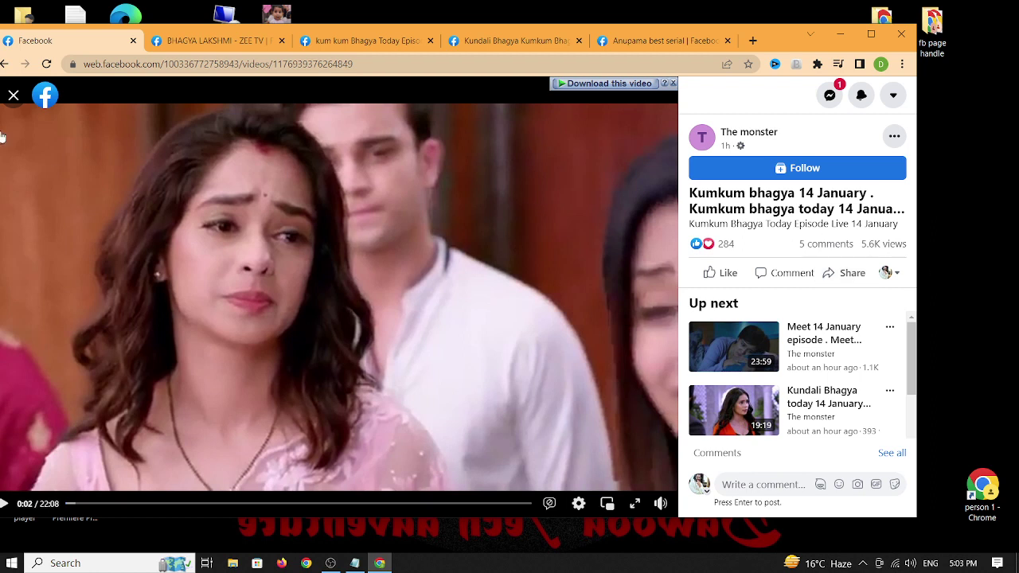
left_click(14, 95)
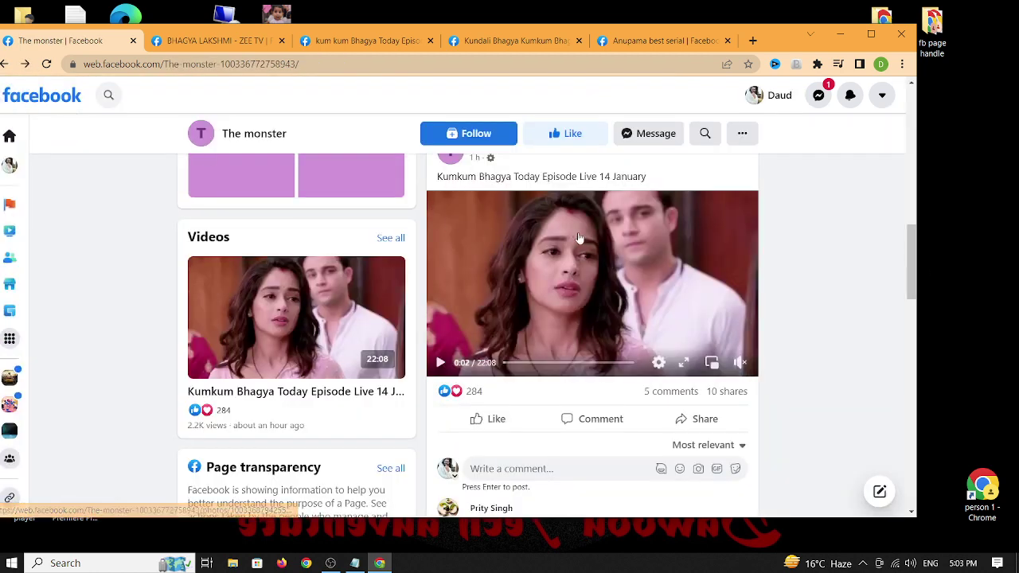
Step: Look through The monster page's episode posts, view the Radha mohan today episode video, and return to the earlier posts
scroll(579, 238, "down", 3)
scroll(579, 238, "down", 3)
scroll(582, 237, "down", 3)
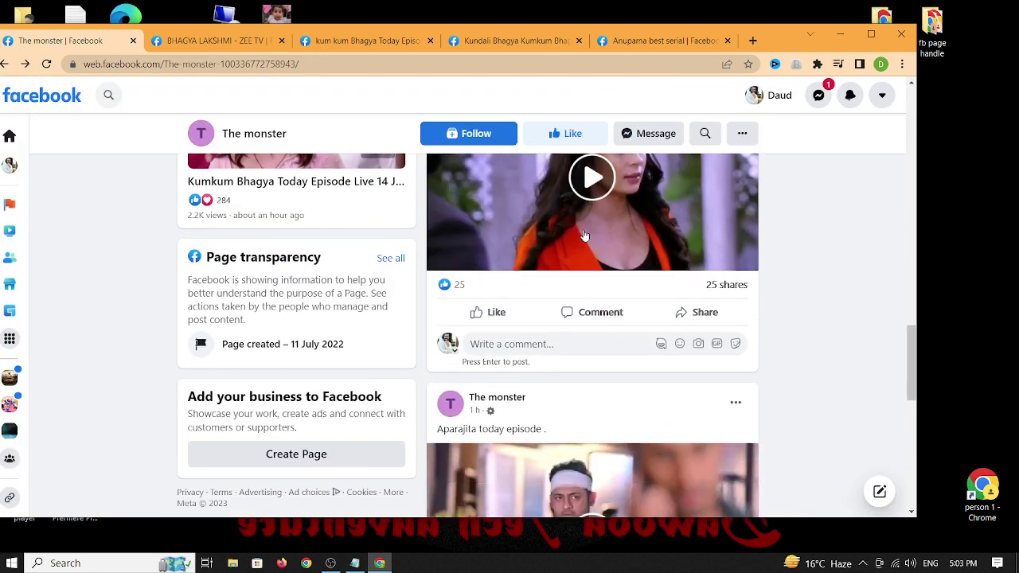
scroll(585, 236, "down", 5)
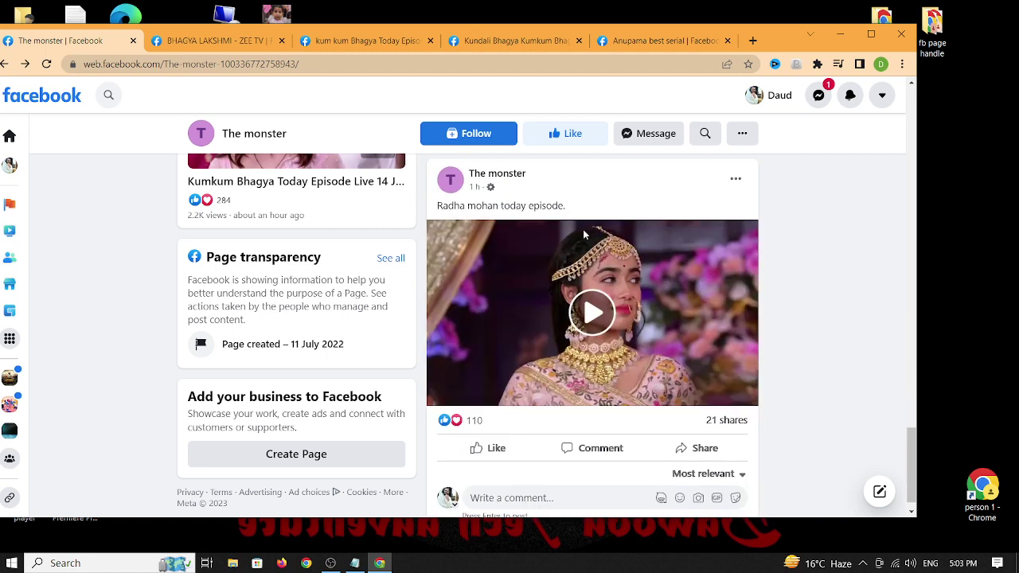
left_click(587, 296)
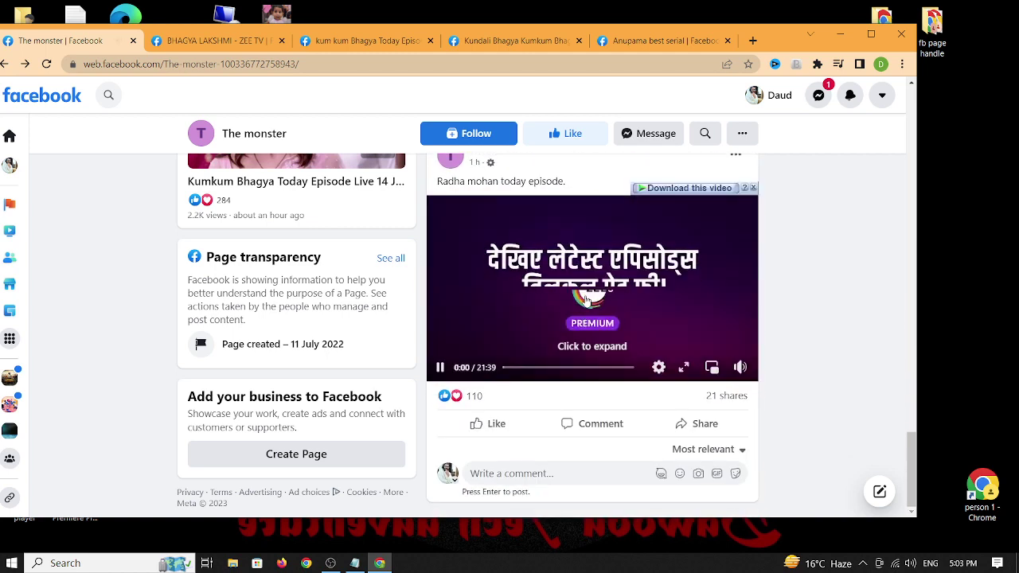
left_click(550, 310)
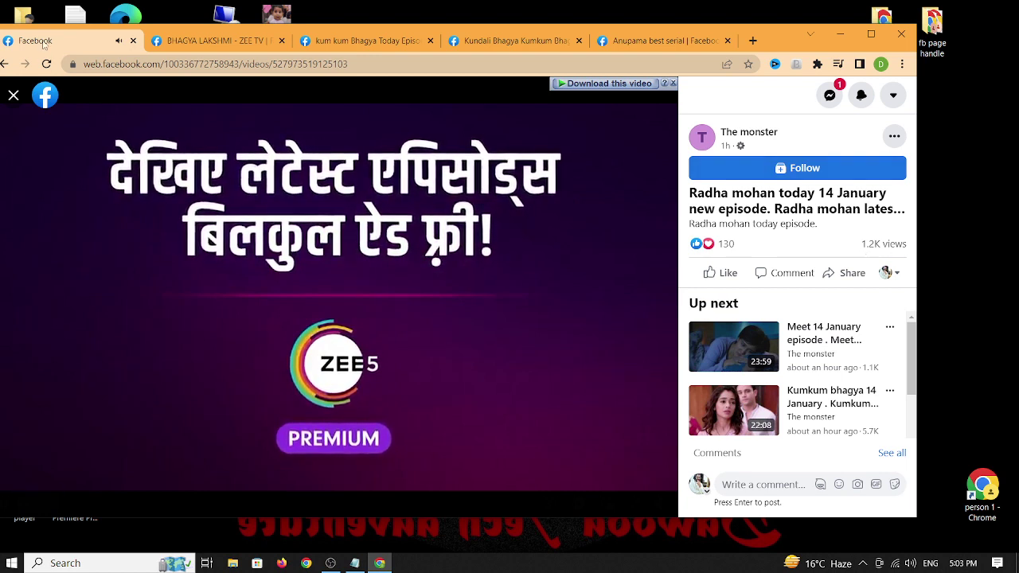
left_click(15, 97)
scroll(538, 253, "up", 4)
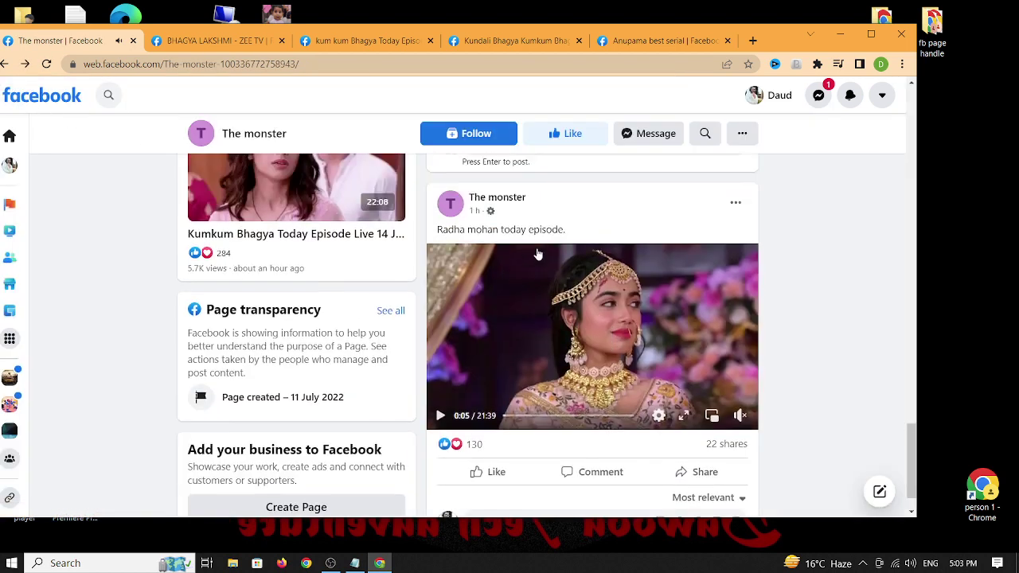
scroll(538, 254, "up", 3)
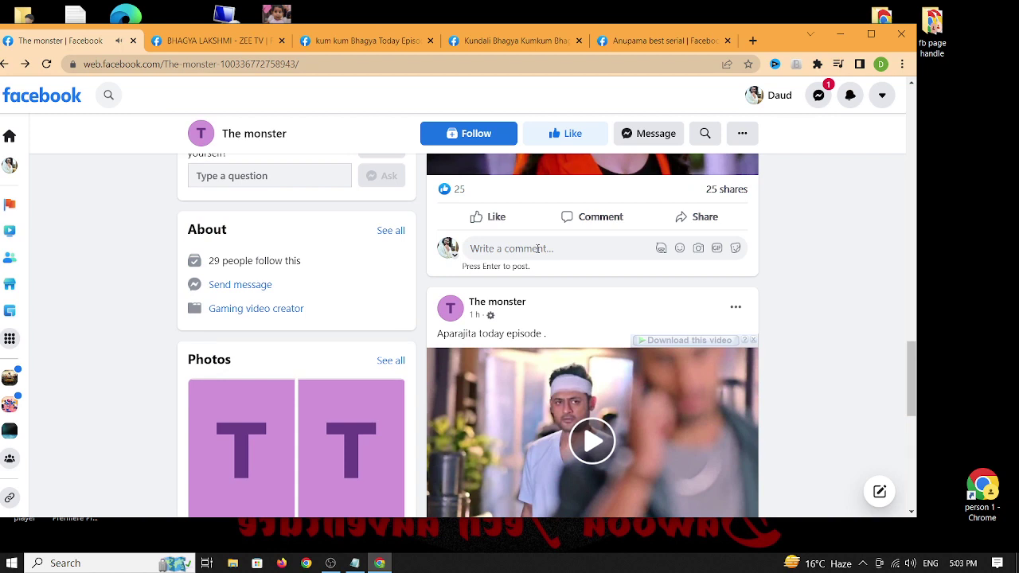
scroll(562, 246, "up", 2)
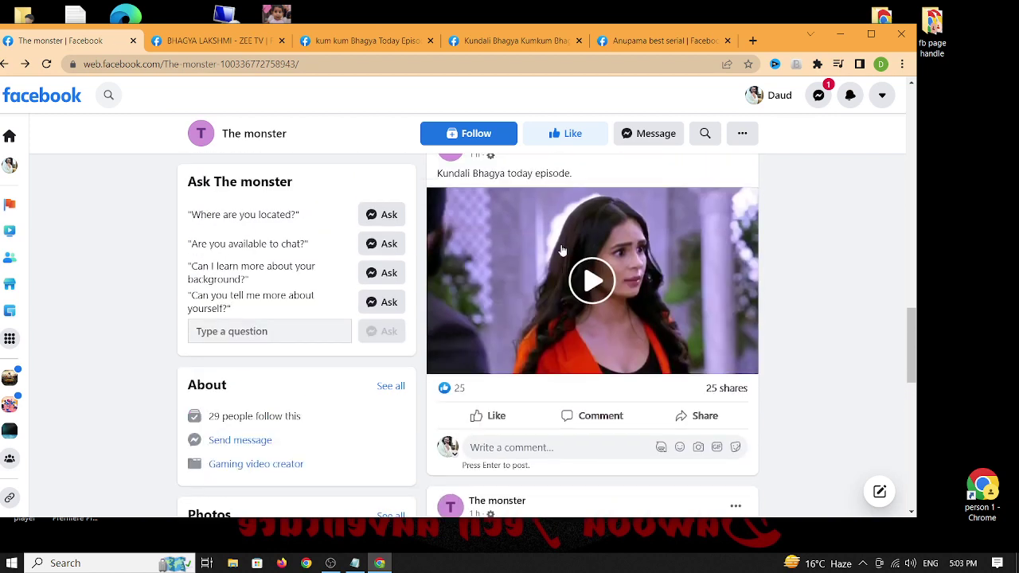
scroll(562, 246, "up", 5)
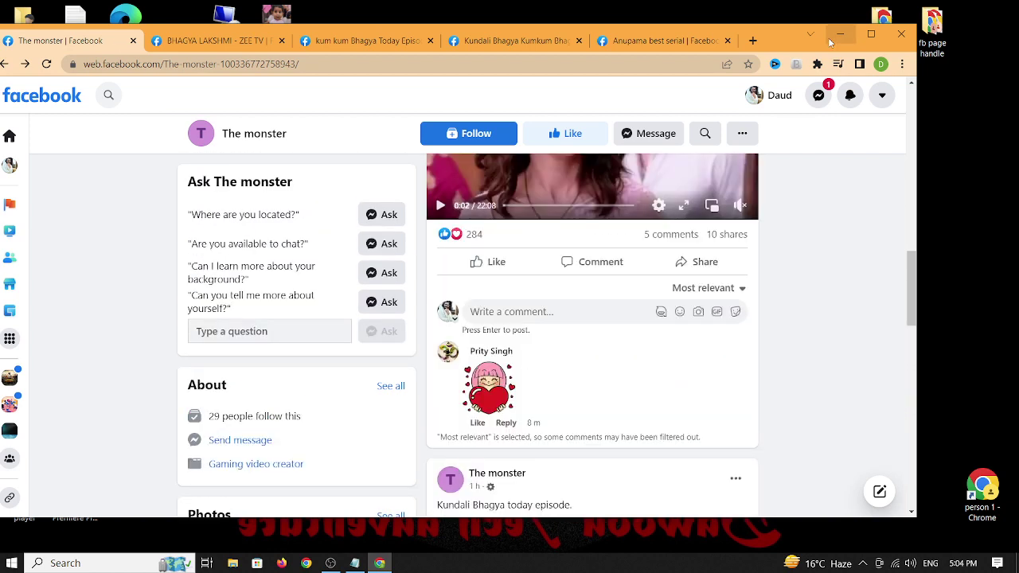
Step: Minimize the browser, switch to Phone Link and display the connected phone's screen
left_click(828, 38)
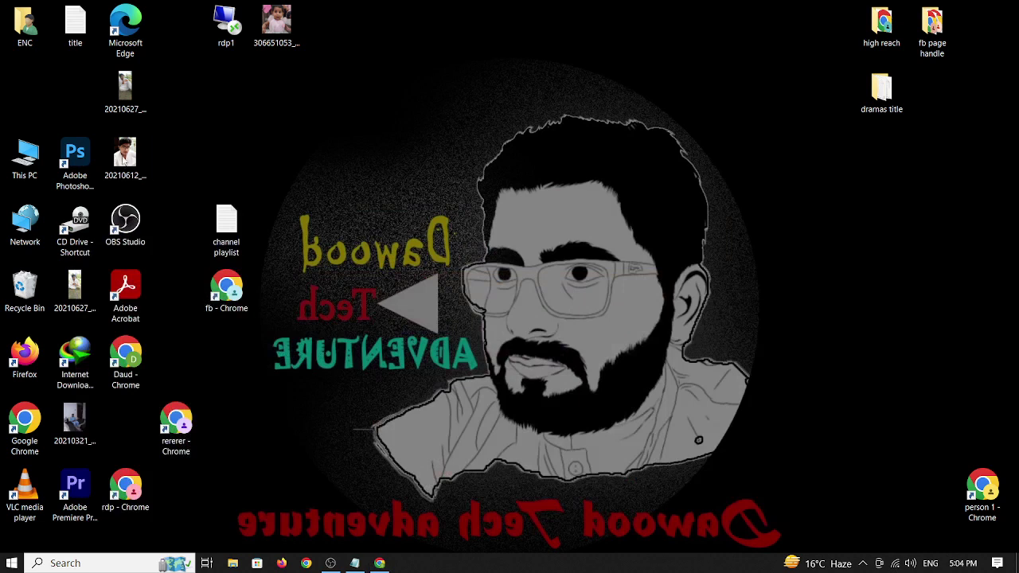
left_click(56, 565)
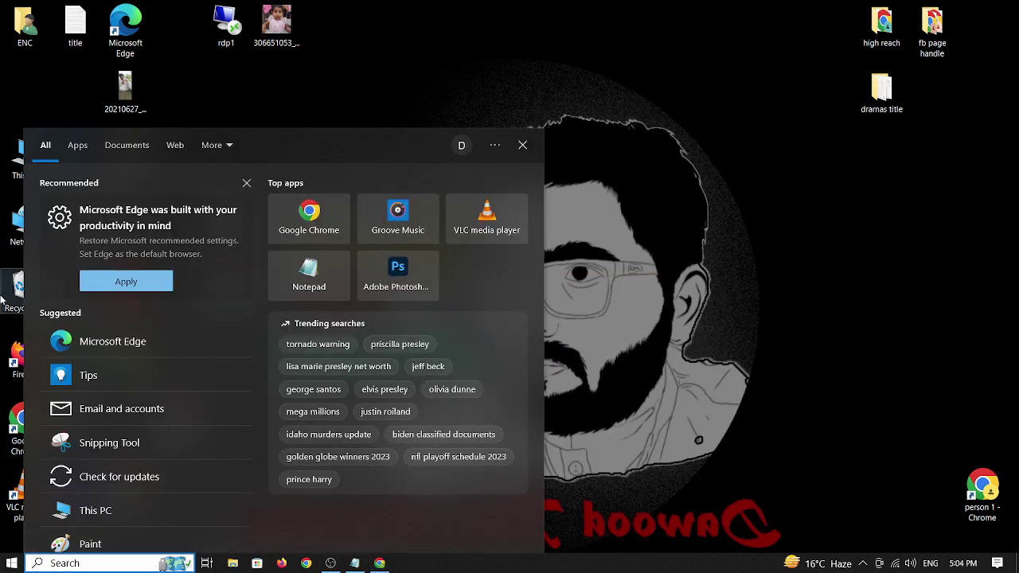
type("link")
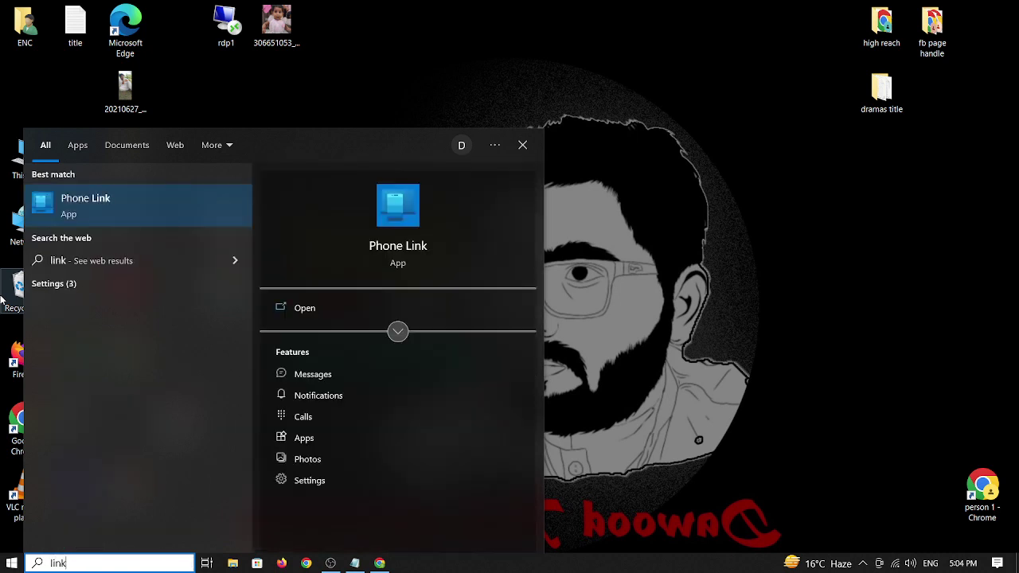
left_click(325, 307)
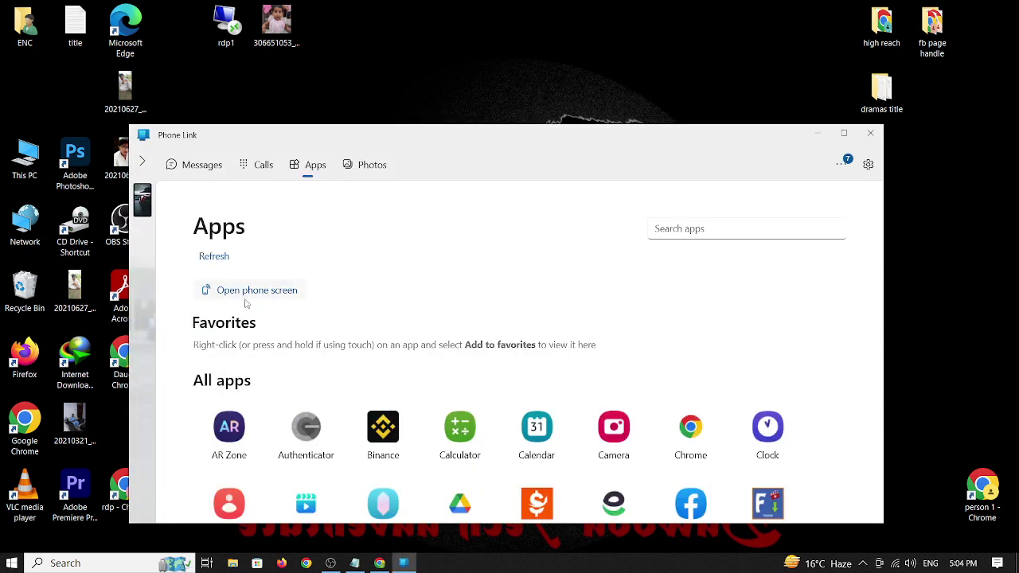
left_click(246, 300)
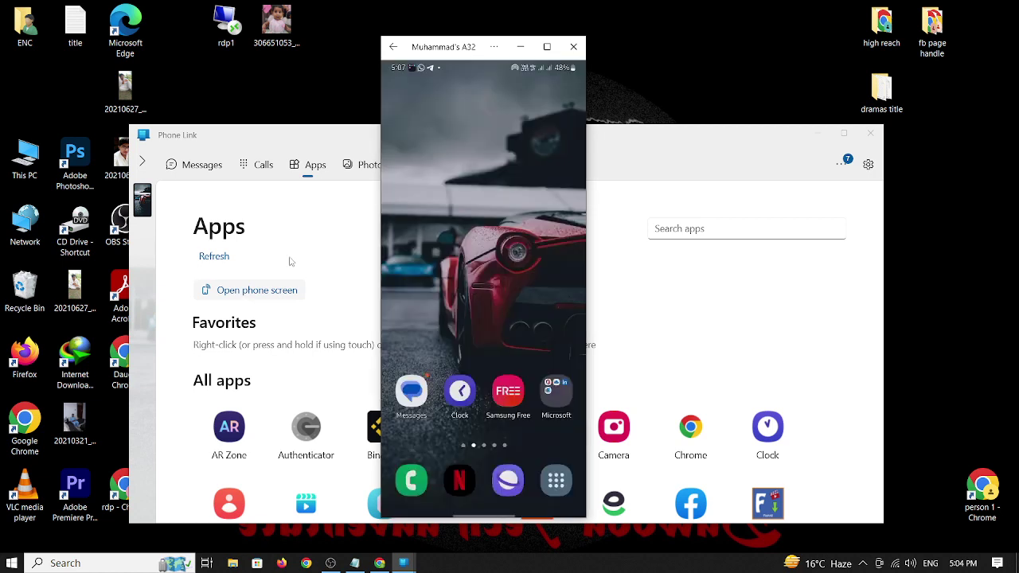
left_click_drag(468, 52, 459, 45)
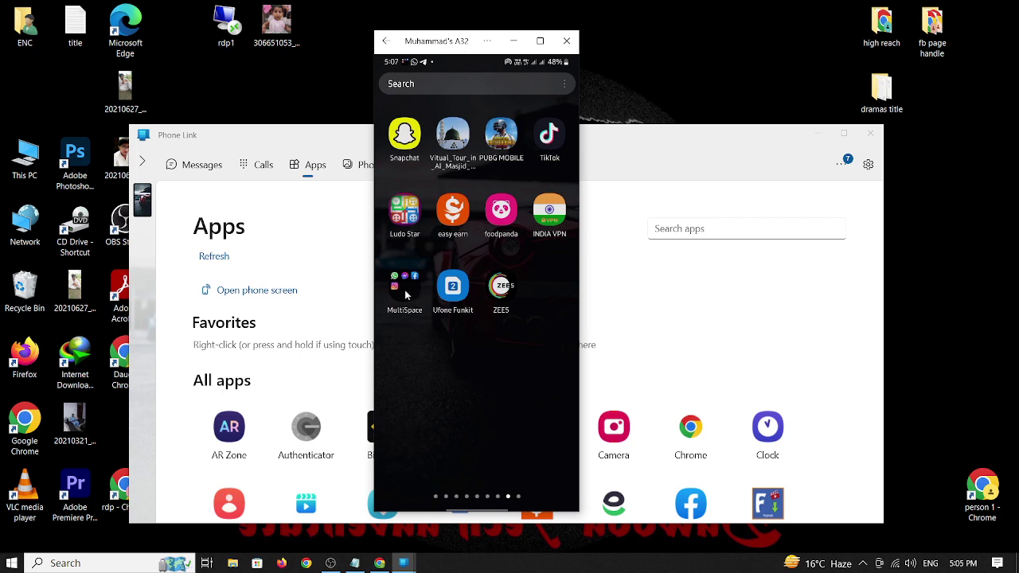
Step: Search the phone's app store for the MultiSpace app
scroll(406, 295, "up", 7)
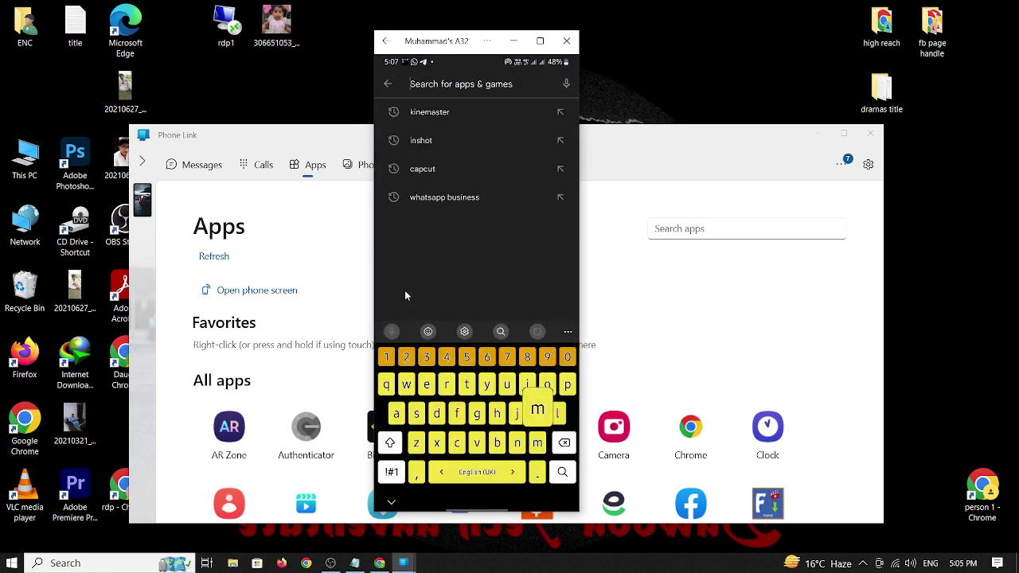
type("mutlti")
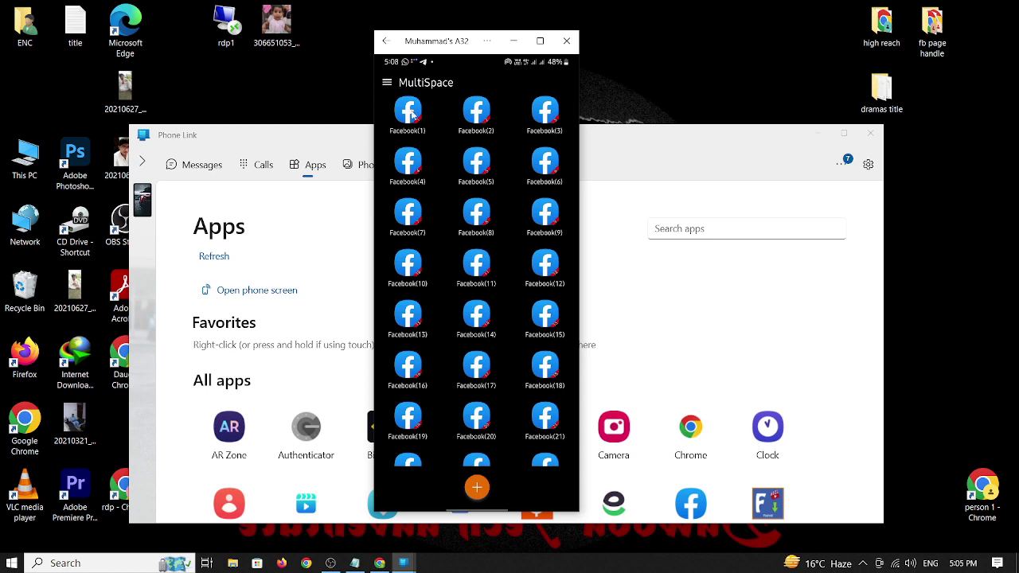
Step: Clone one more copy of Facebook in MultiSpace and go to the end of the list of clones
scroll(515, 209, "down", 2)
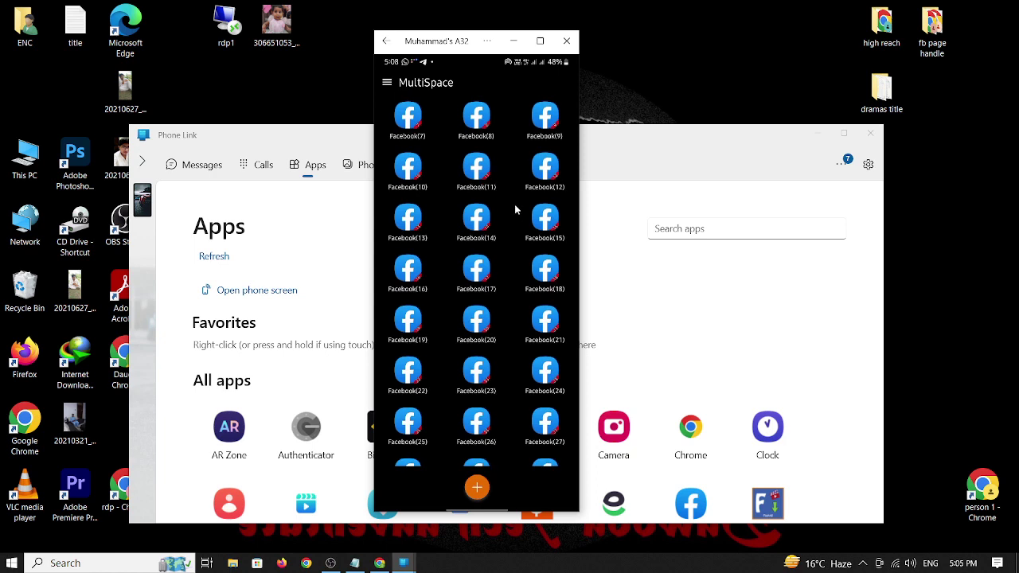
left_click(477, 487)
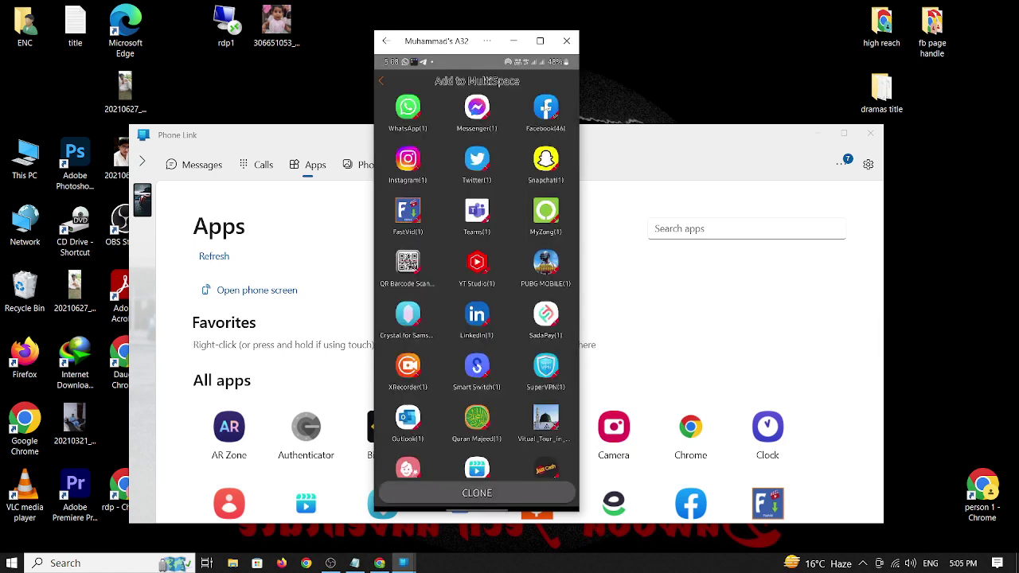
left_click(547, 108)
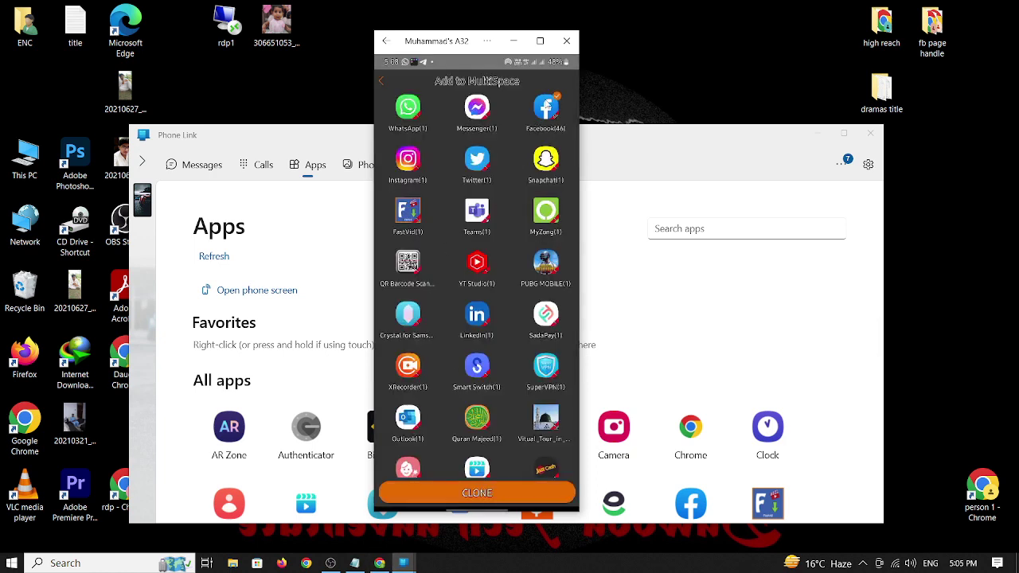
left_click(478, 494)
scroll(492, 381, "down", 5)
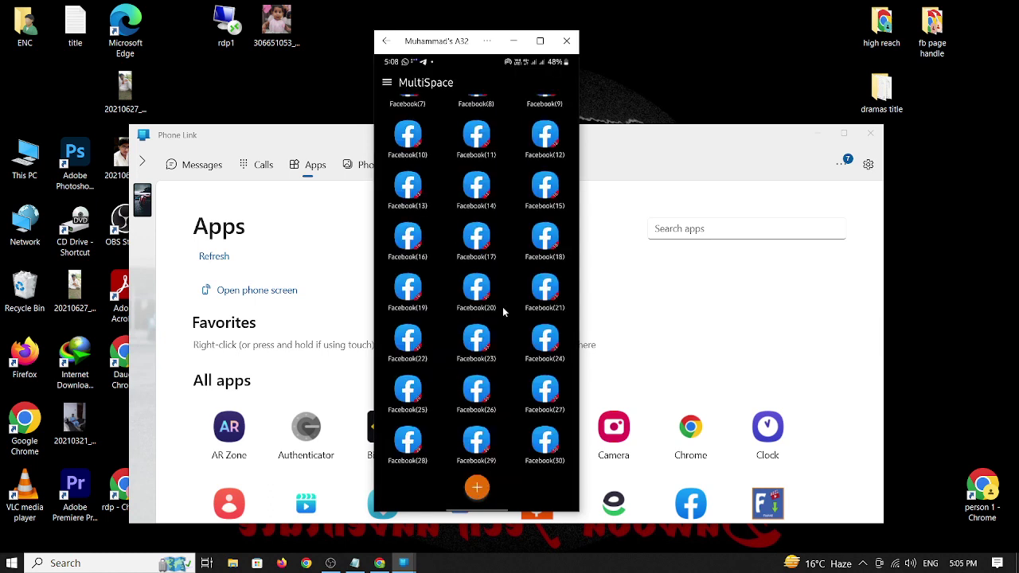
scroll(492, 380, "down", 3)
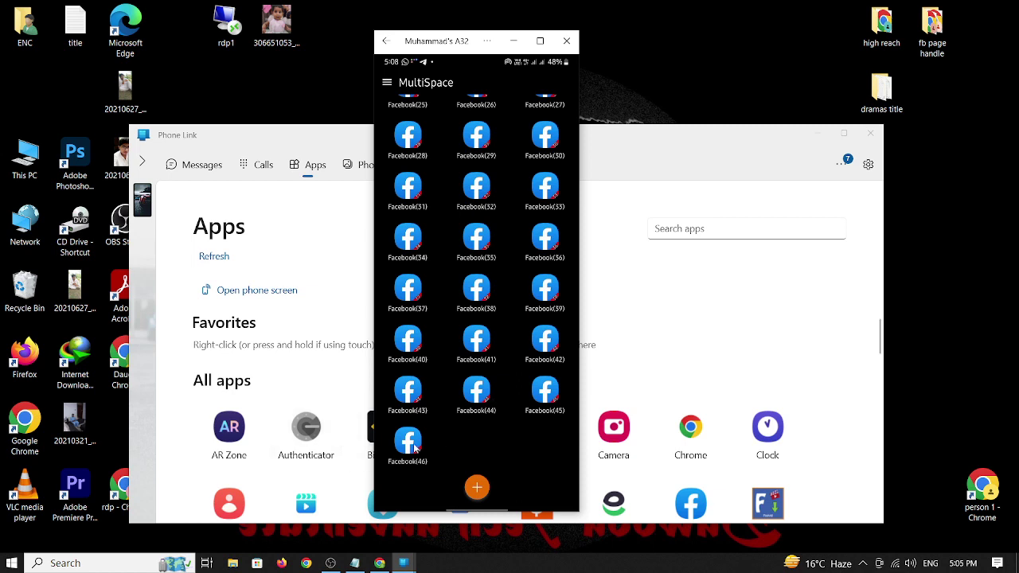
Step: Open the Facebook(13) clone from the MultiSpace list
scroll(493, 158, "up", 10)
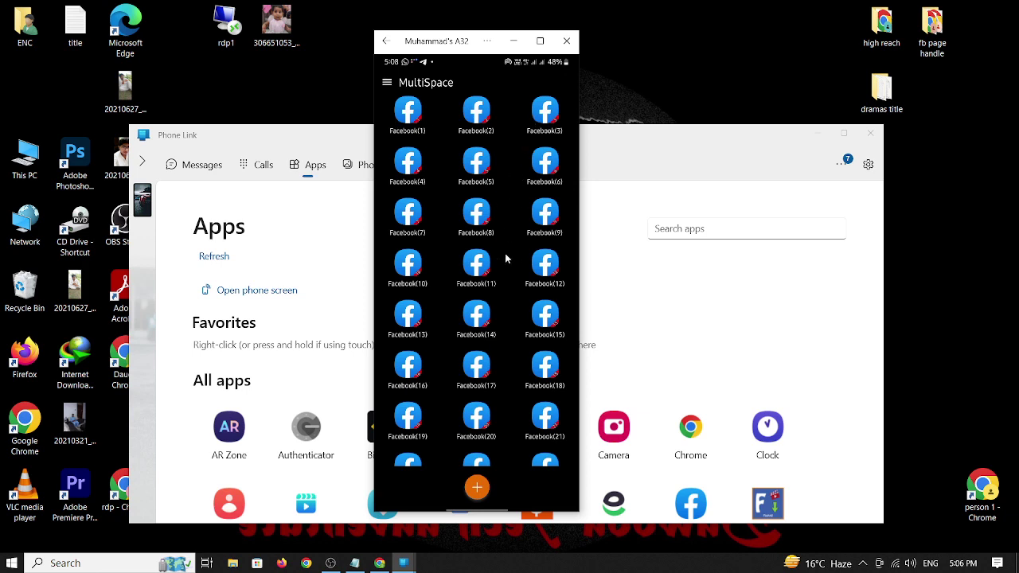
left_click(408, 316)
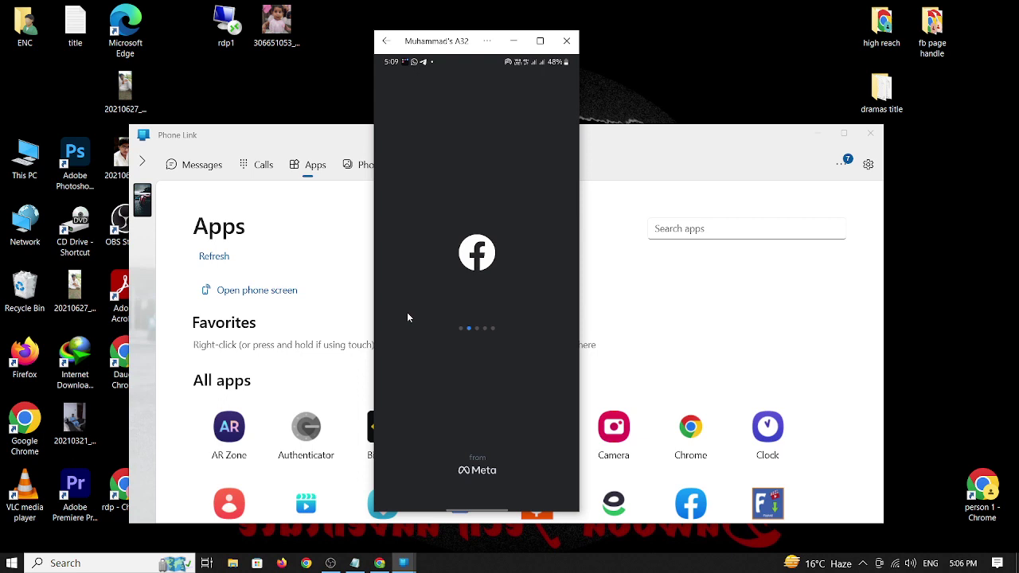
Step: Switch to Notepad, add the line "sharing" below the group link in the india drama group note, and minimize the note
left_click(354, 562)
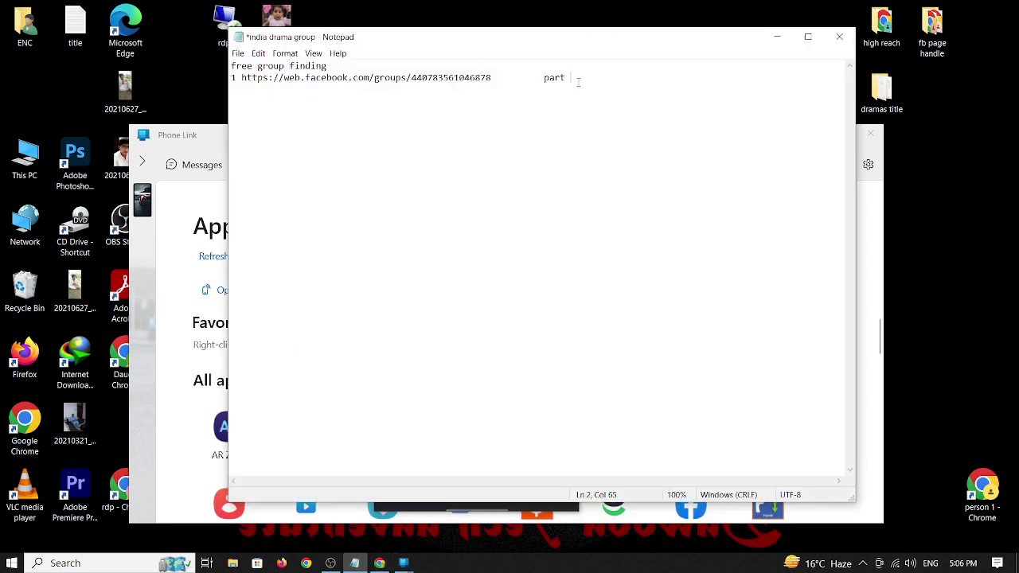
type("sharing")
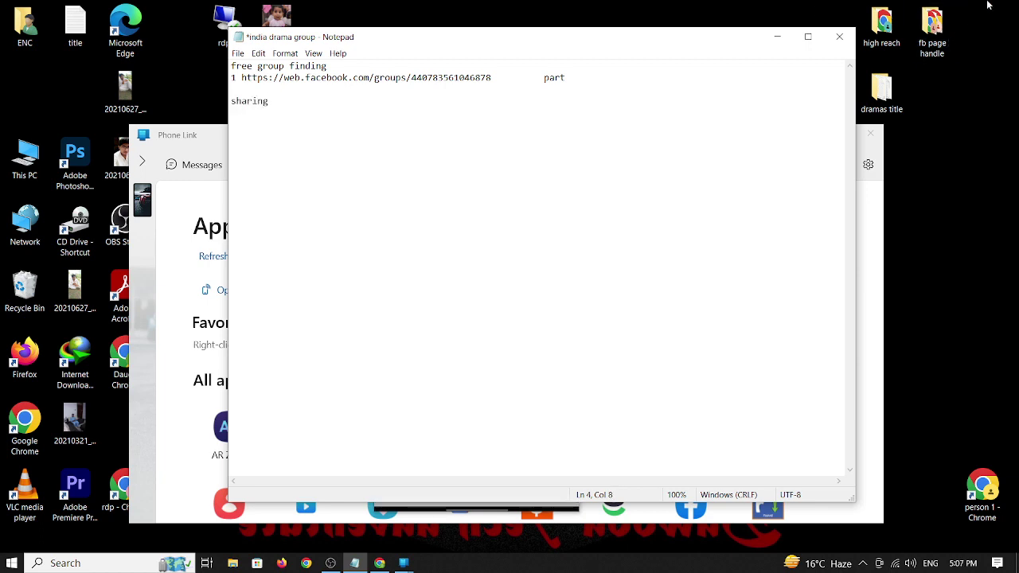
left_click(767, 44)
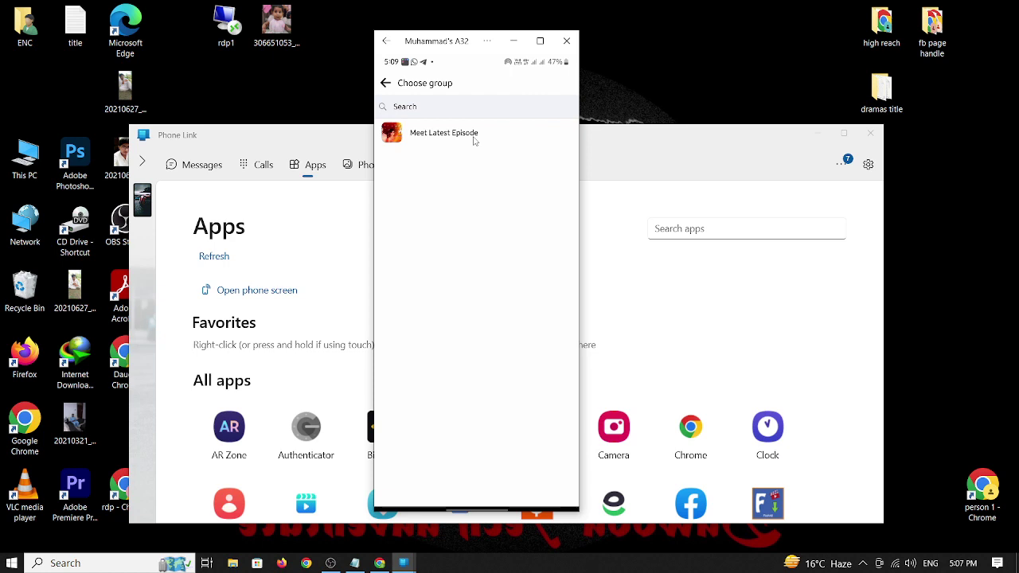
Step: Choose the Meet Latest Episode group as the post's sharing destination and dismiss the share options
left_click(444, 133)
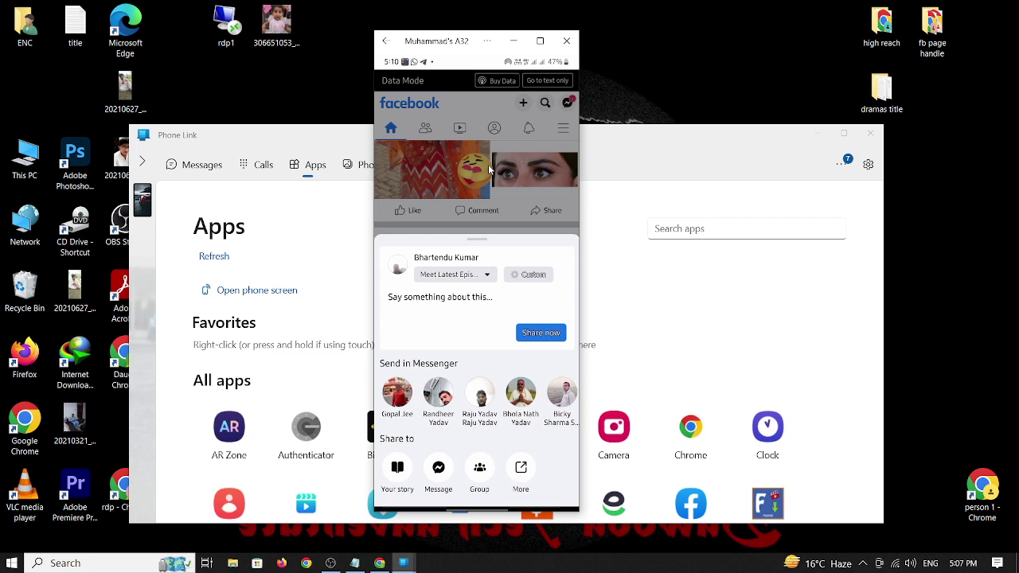
left_click(488, 164)
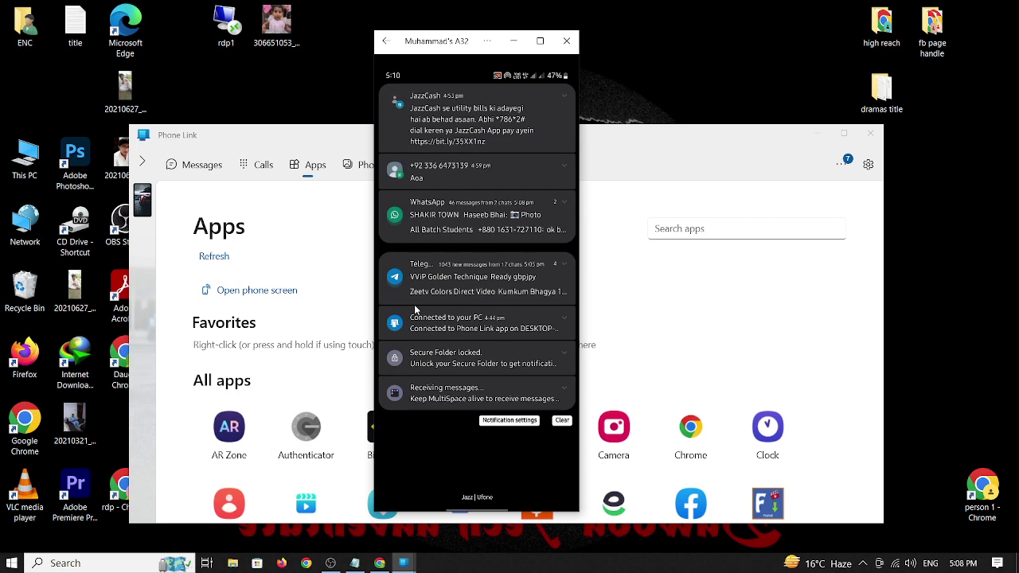
Step: Dismiss the phone's notification panel and minimize the phone screen window
left_click(436, 422)
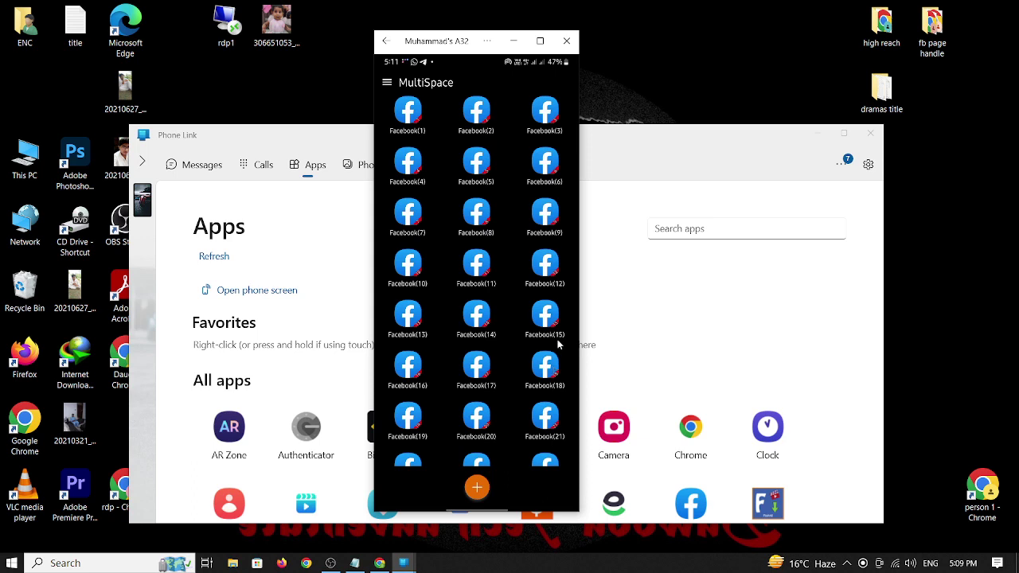
left_click(513, 41)
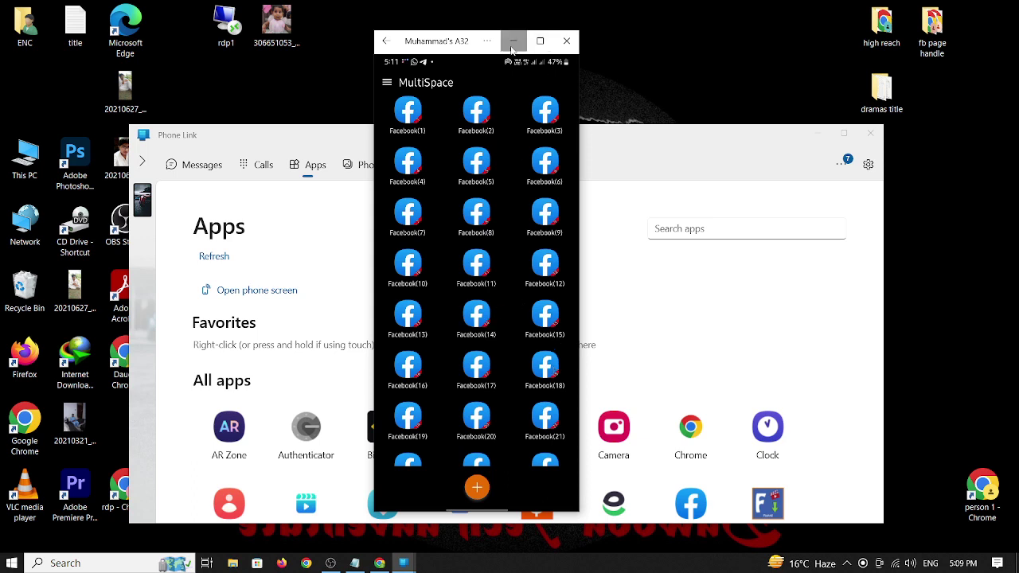
Step: Minimize the phone app window, switch to Chrome, and change the active Facebook profile to Ashiq123
left_click(817, 134)
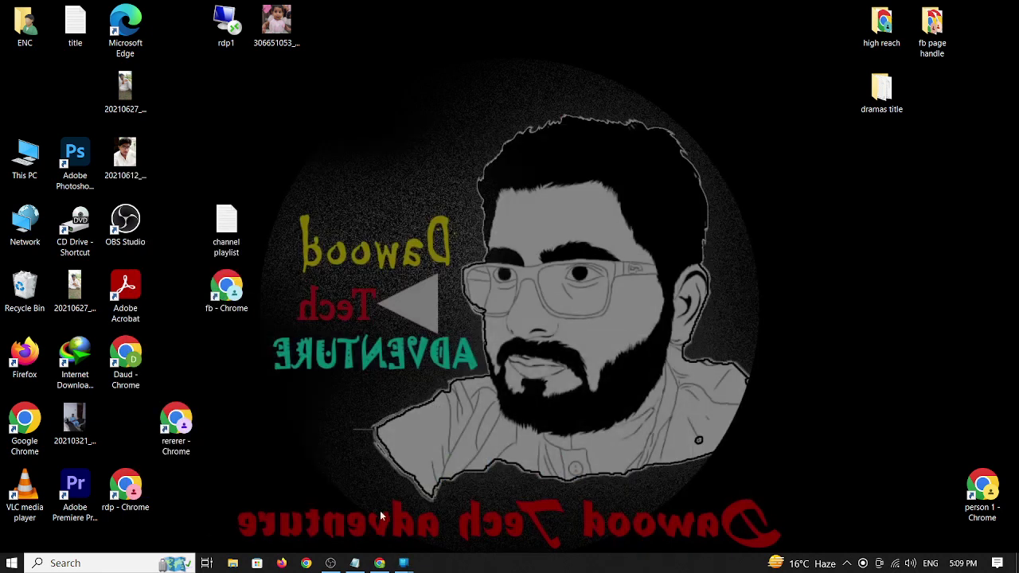
left_click(380, 563)
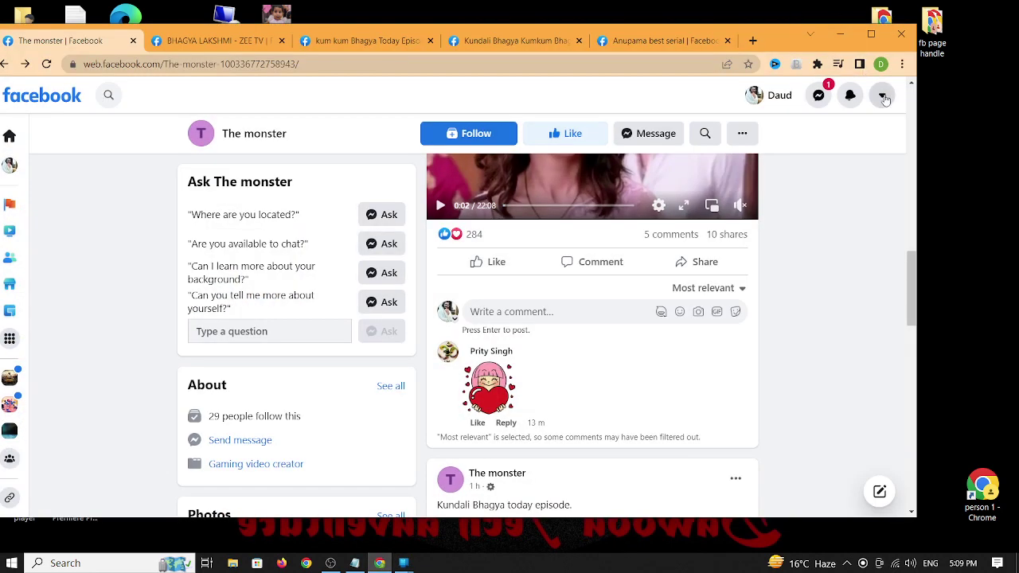
left_click(882, 94)
left_click(851, 197)
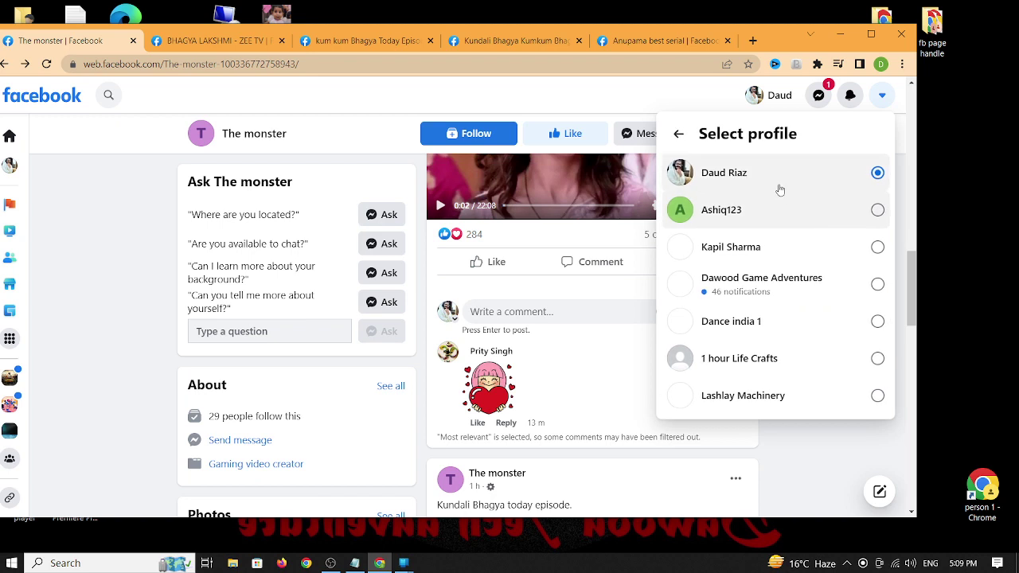
left_click(848, 212)
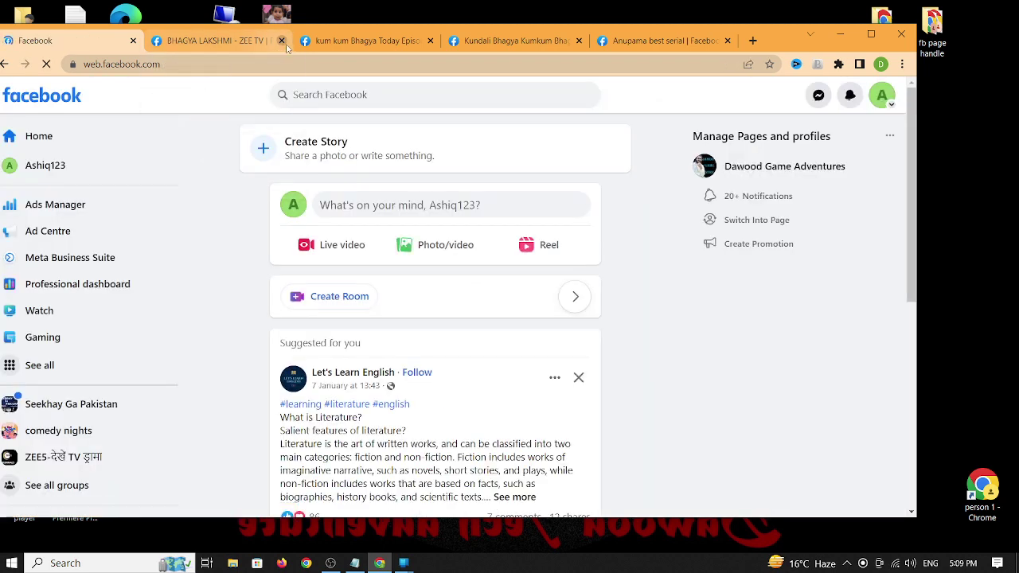
Step: Close the four drama group tabs, leaving only the Facebook home tab open
left_click(281, 41)
left_click(281, 40)
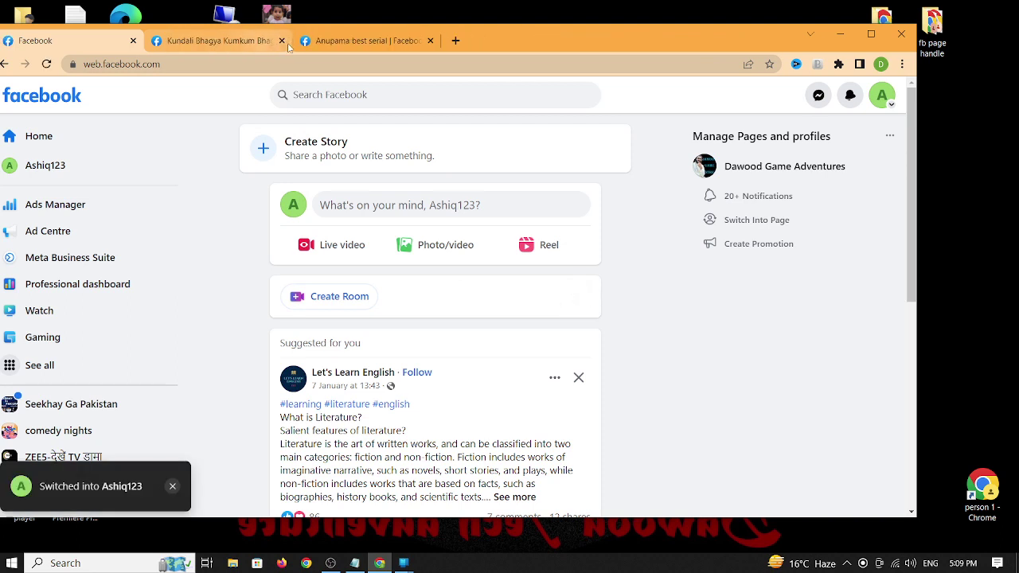
left_click(283, 40)
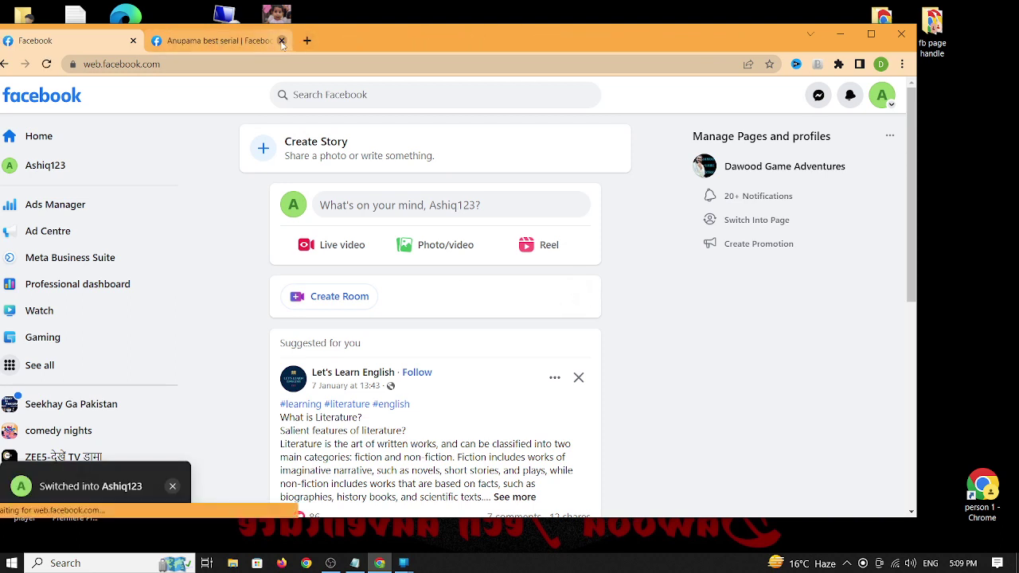
left_click(282, 40)
Step: Open the Ashiq123 page, copy its web address, and minimize the browser
left_click(69, 173)
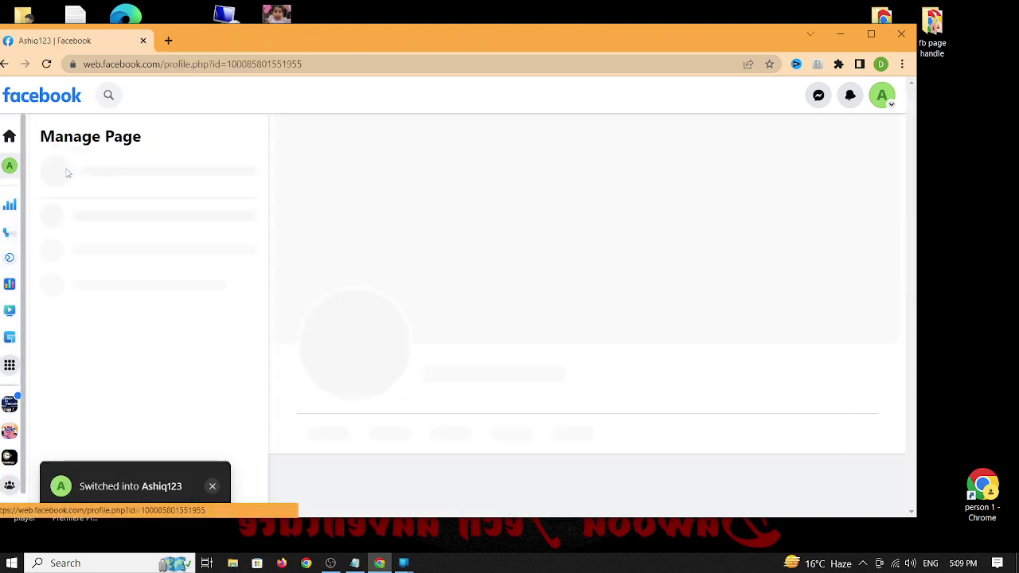
left_click(199, 65)
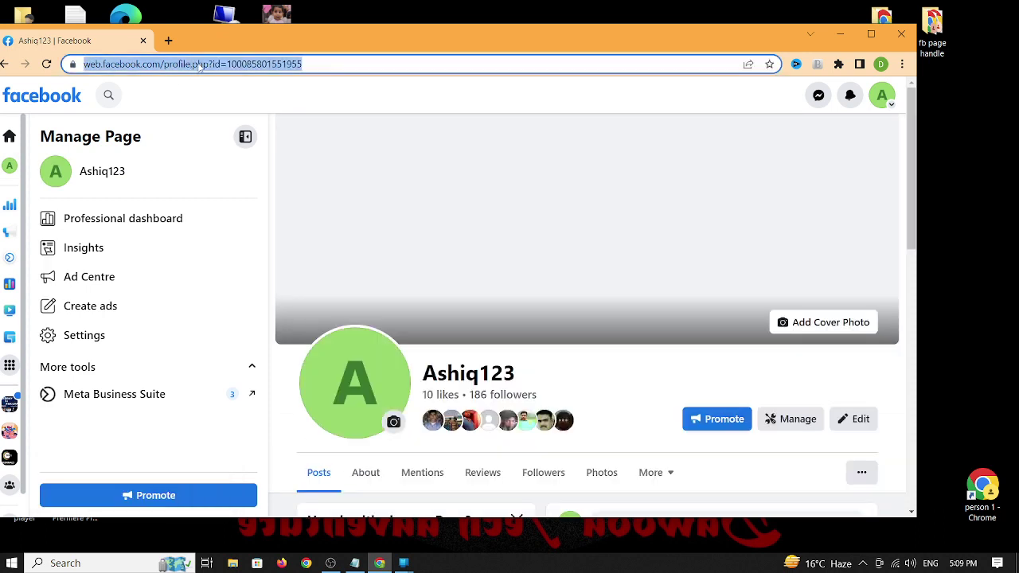
right_click(199, 66)
left_click(242, 137)
left_click(840, 34)
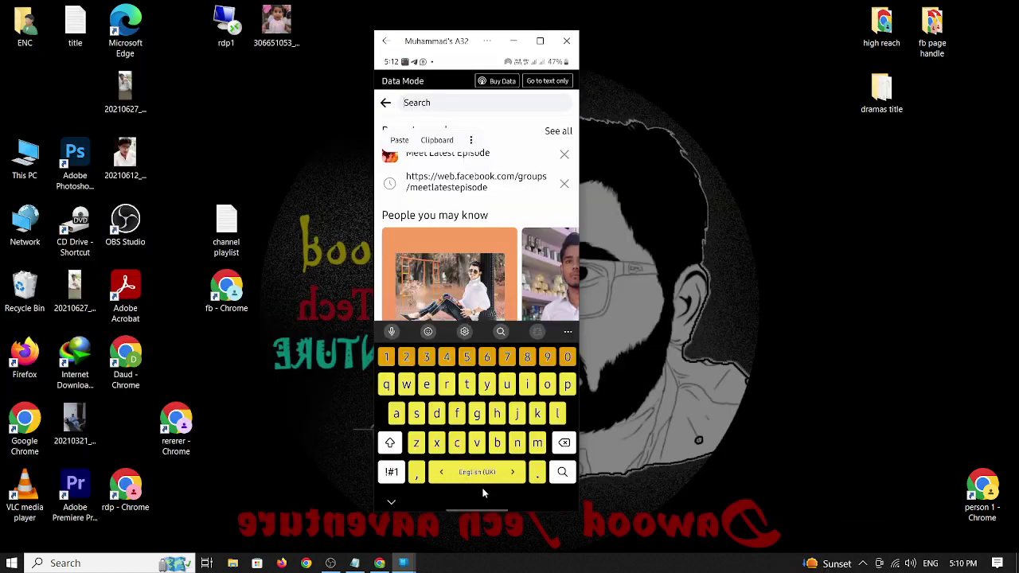
Step: Paste the page's profile link into the phone's Facebook search and run the search
key("ctrl+v")
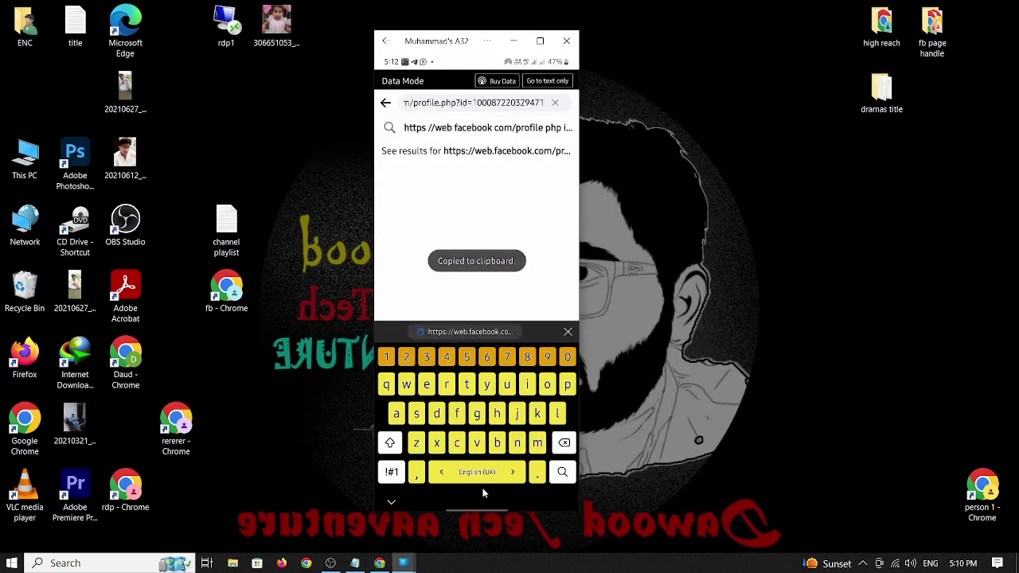
key("Return")
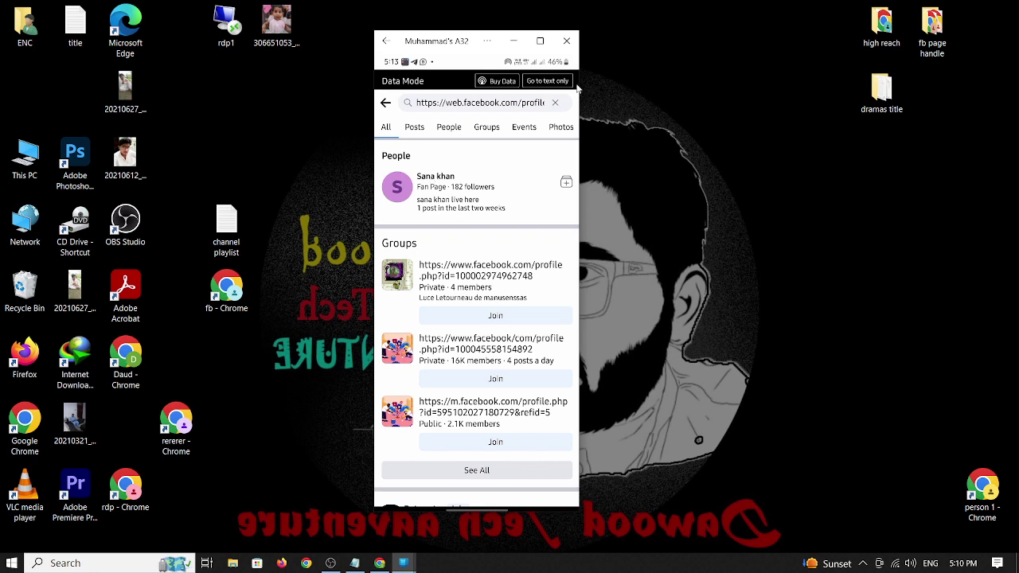
left_click(379, 563)
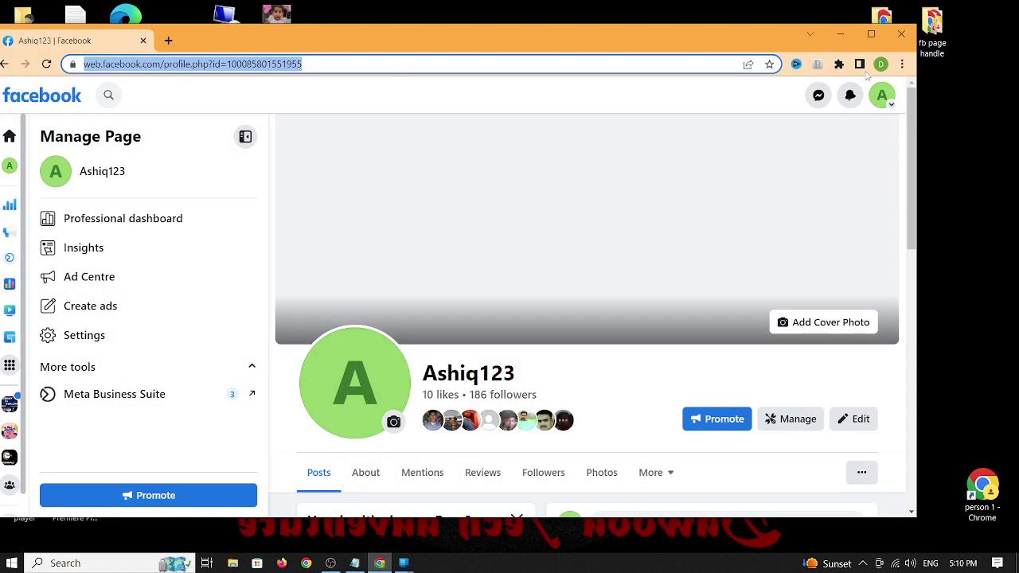
left_click(841, 40)
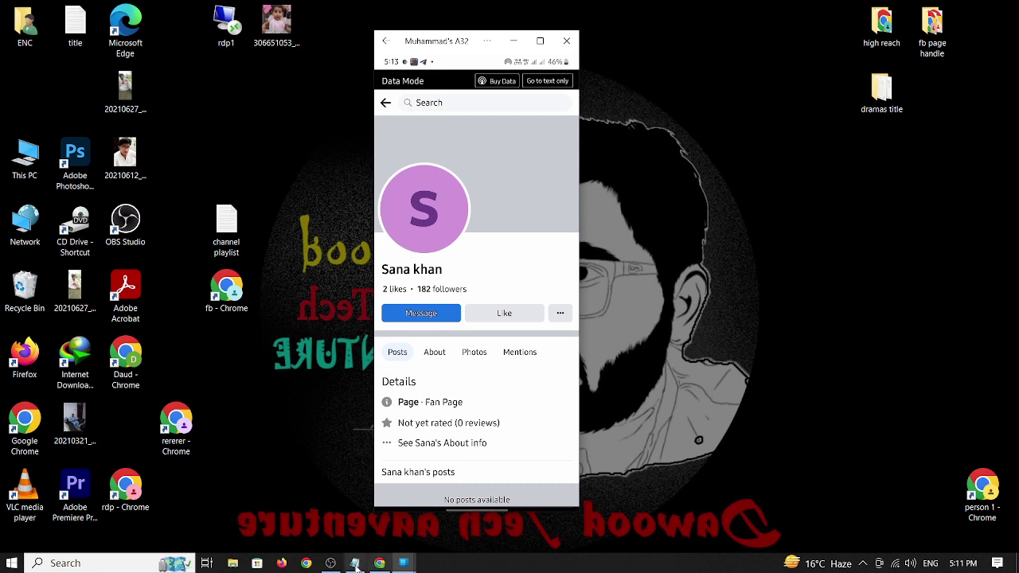
left_click(330, 561)
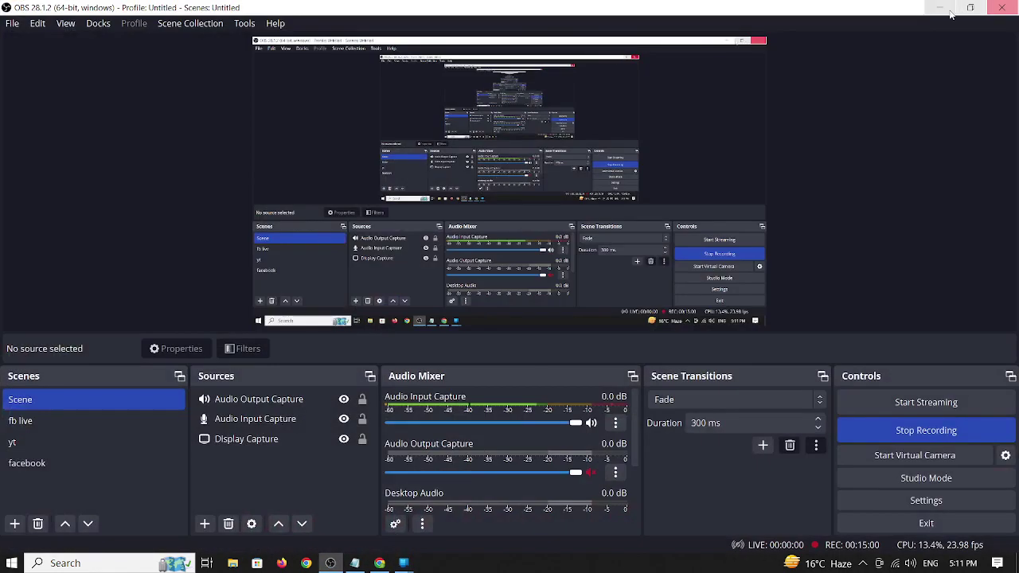
left_click(937, 10)
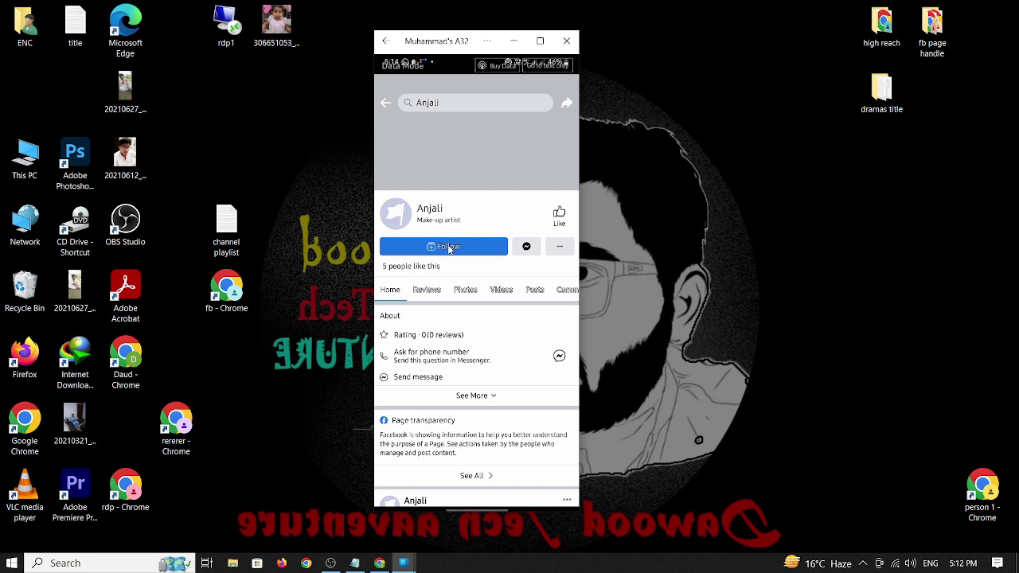
Step: Look through the make-up artist page's episode video posts and their share counts on the phone
scroll(487, 319, "down", 3)
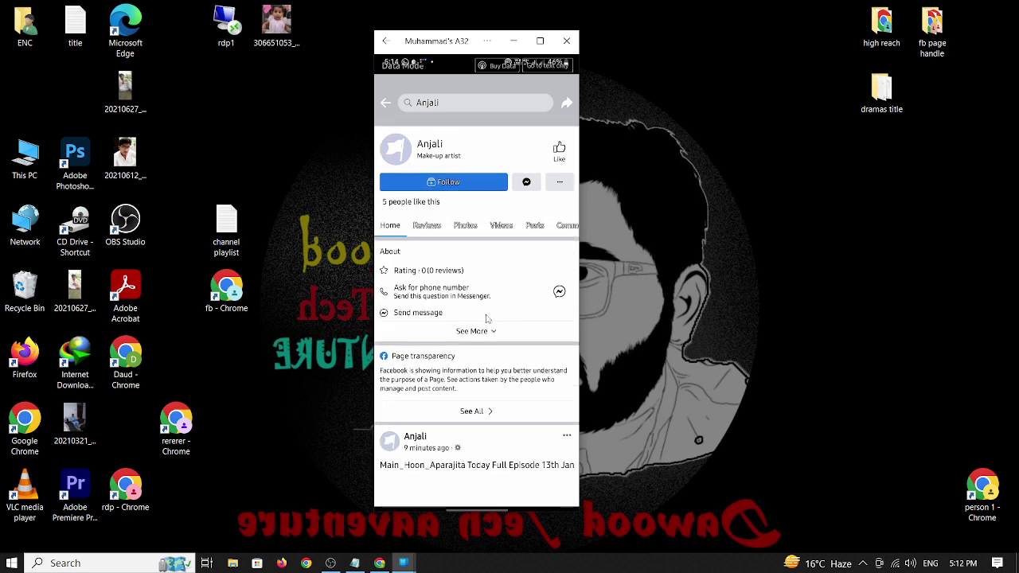
scroll(487, 318, "down", 2)
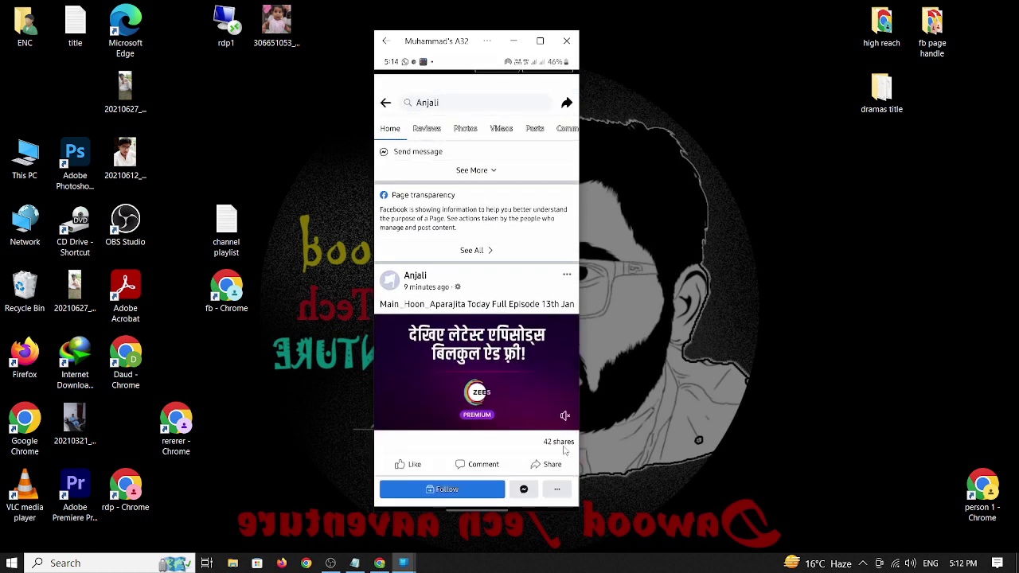
scroll(551, 445, "down", 2)
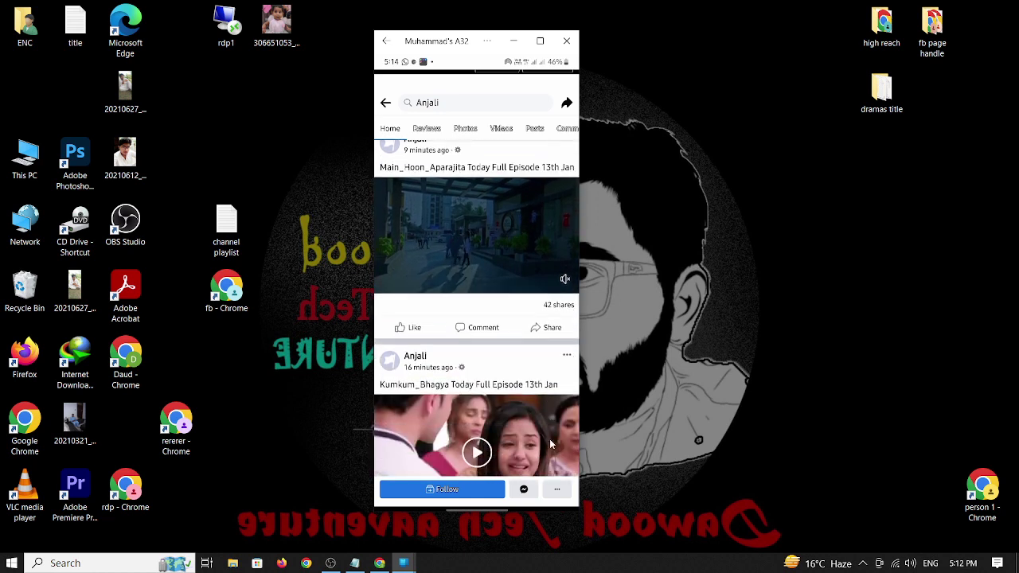